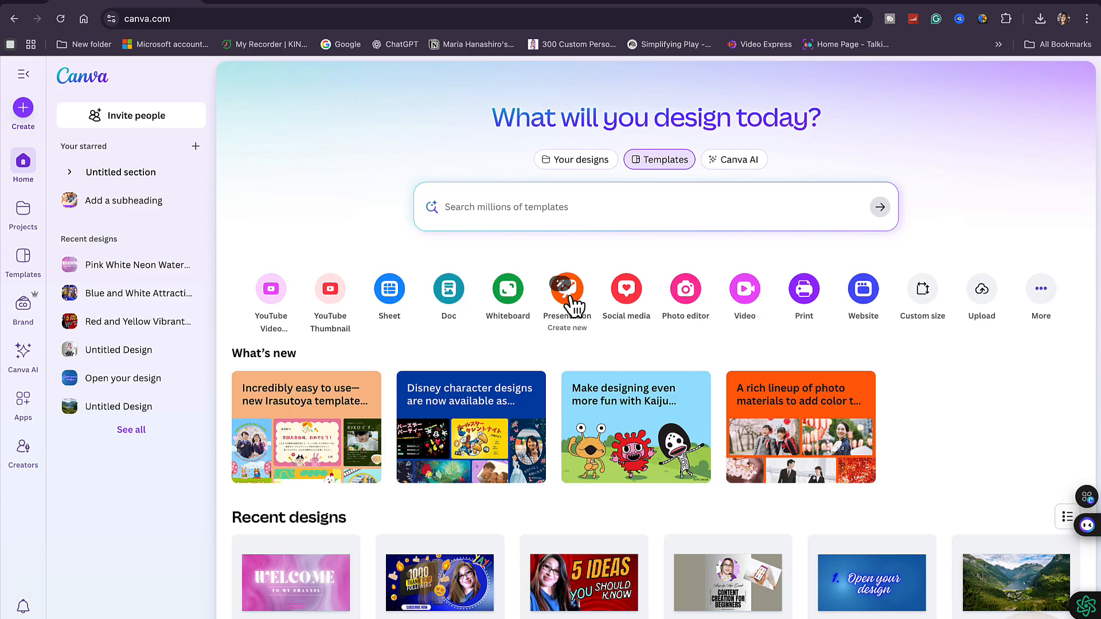
Create a new presentation and fill its page with the uploaded photo of the two kittens.
click(573, 325)
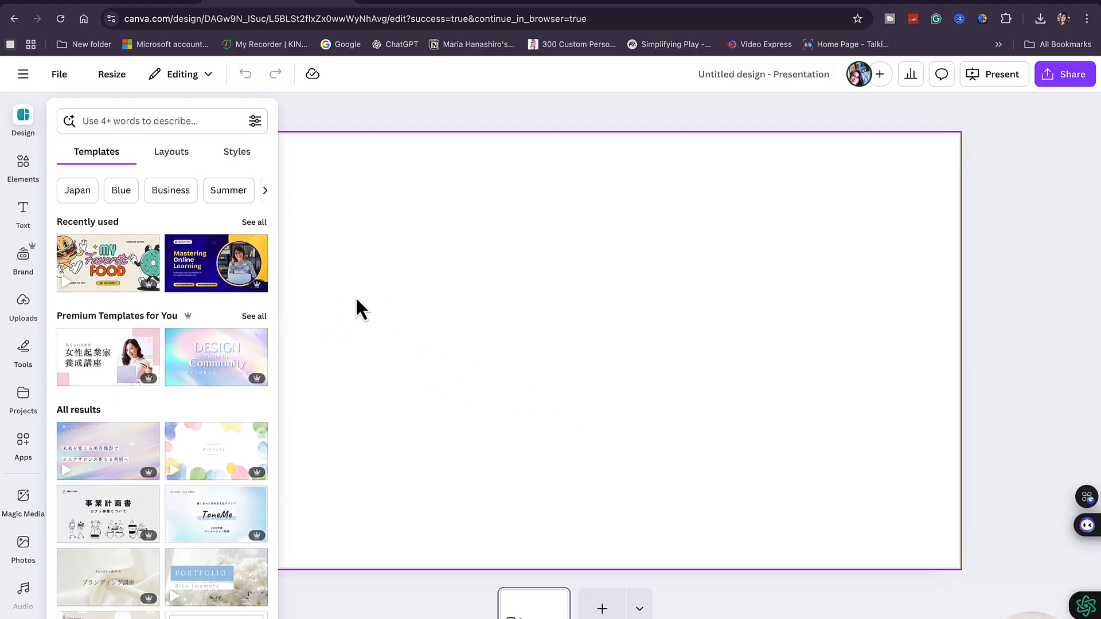
click(205, 463)
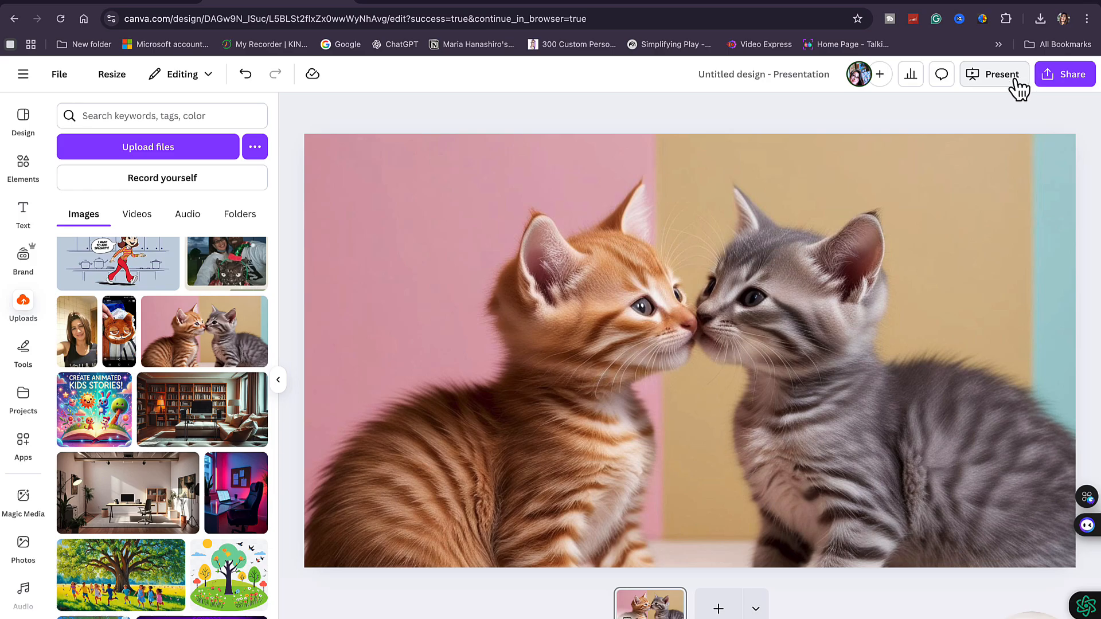
Start presenting the kitten design with the Present full screen option.
click(1066, 75)
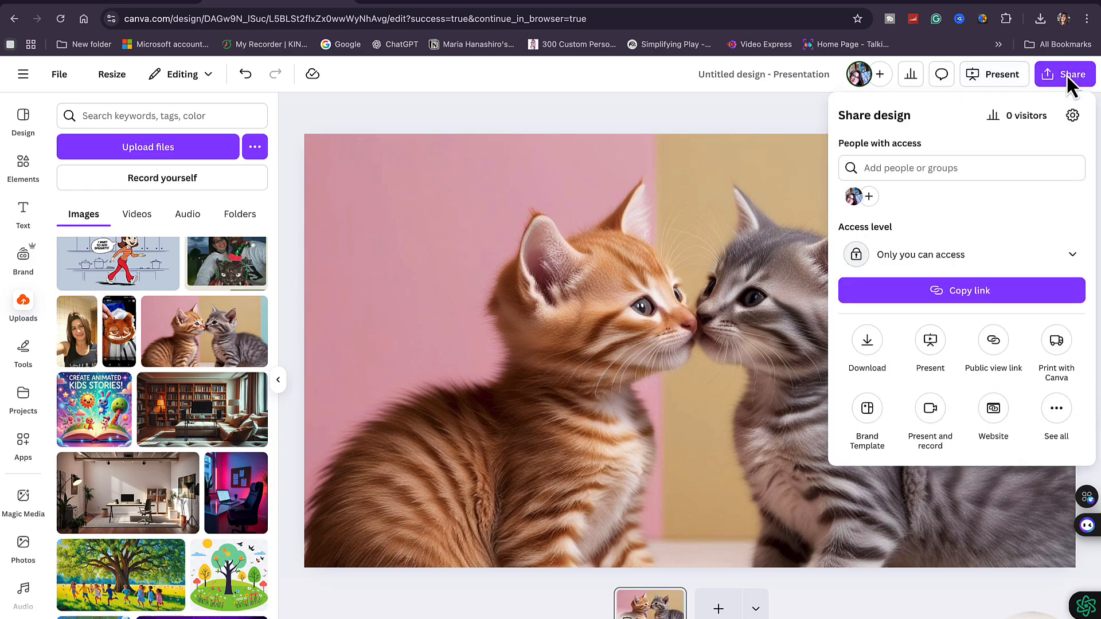
click(931, 346)
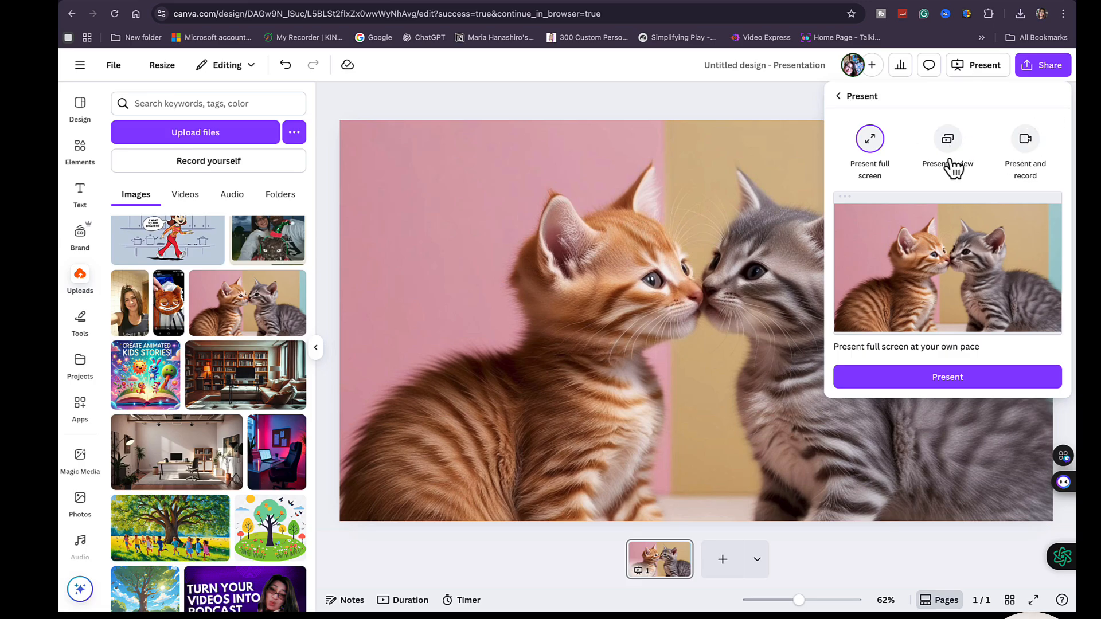
click(876, 151)
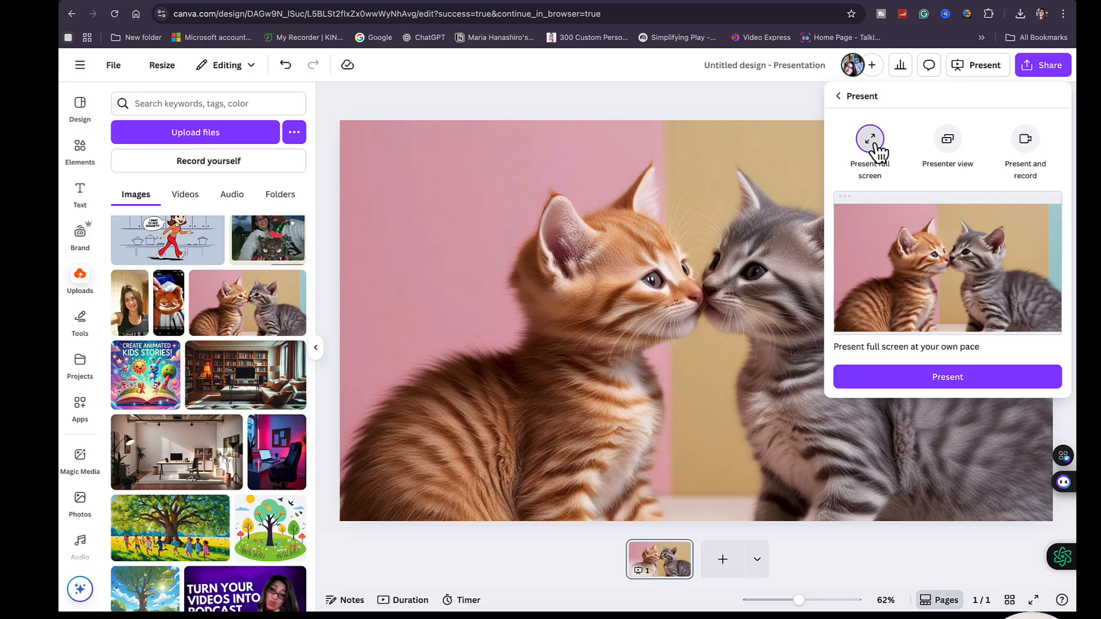
click(948, 381)
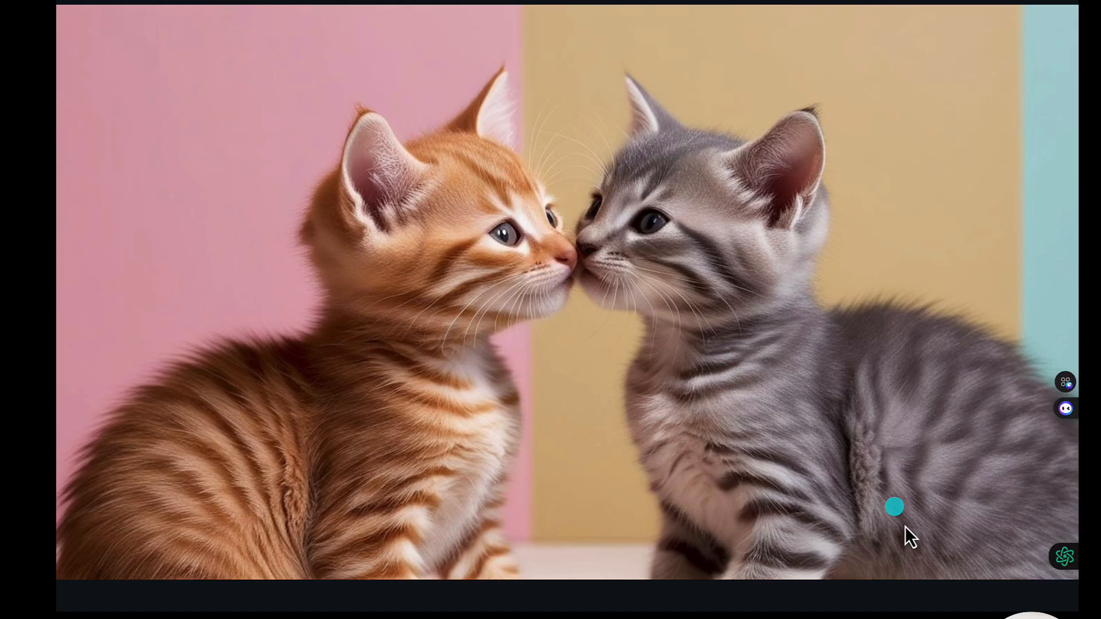
Handwrite "Hello" in red with the drawing marker on the pink background beside the orange kitten.
mouse_move(921, 558)
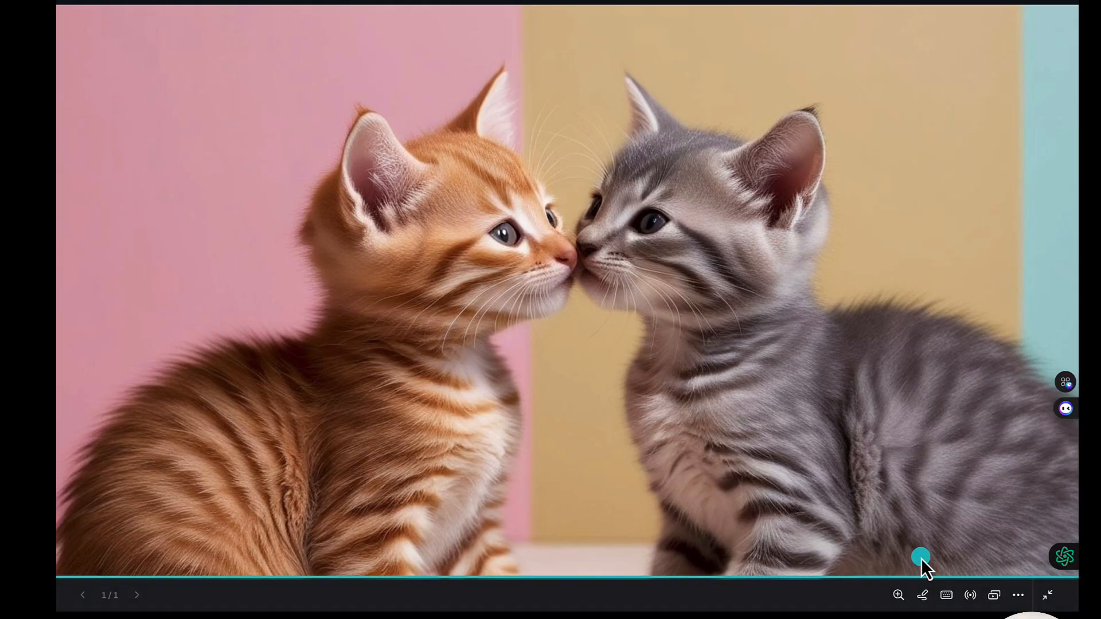
click(924, 596)
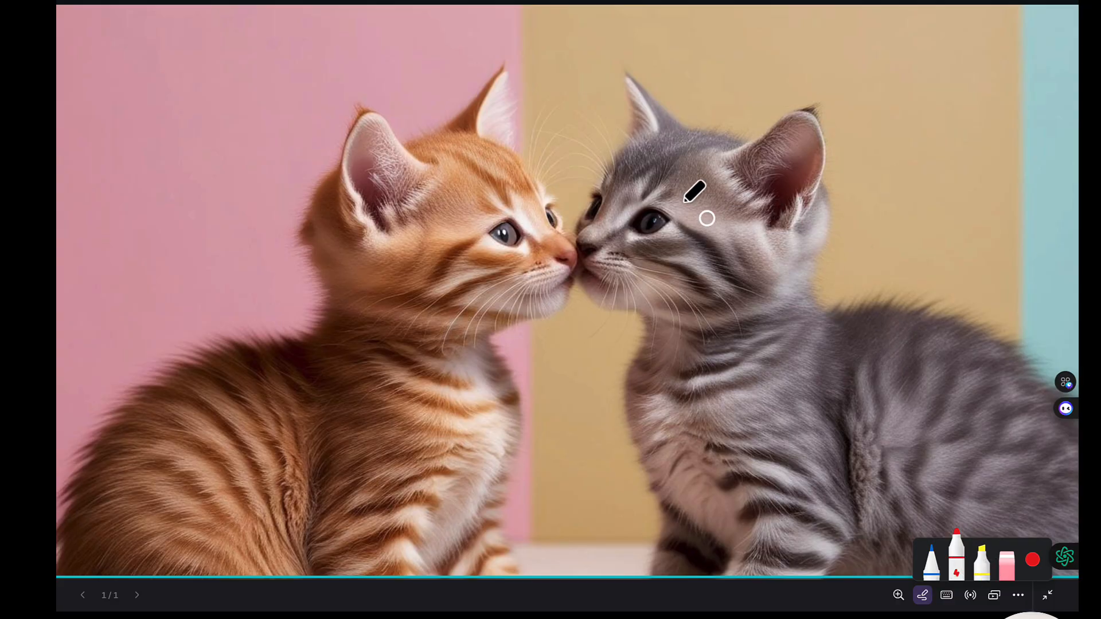
click(147, 146)
drag(183, 142, 187, 199)
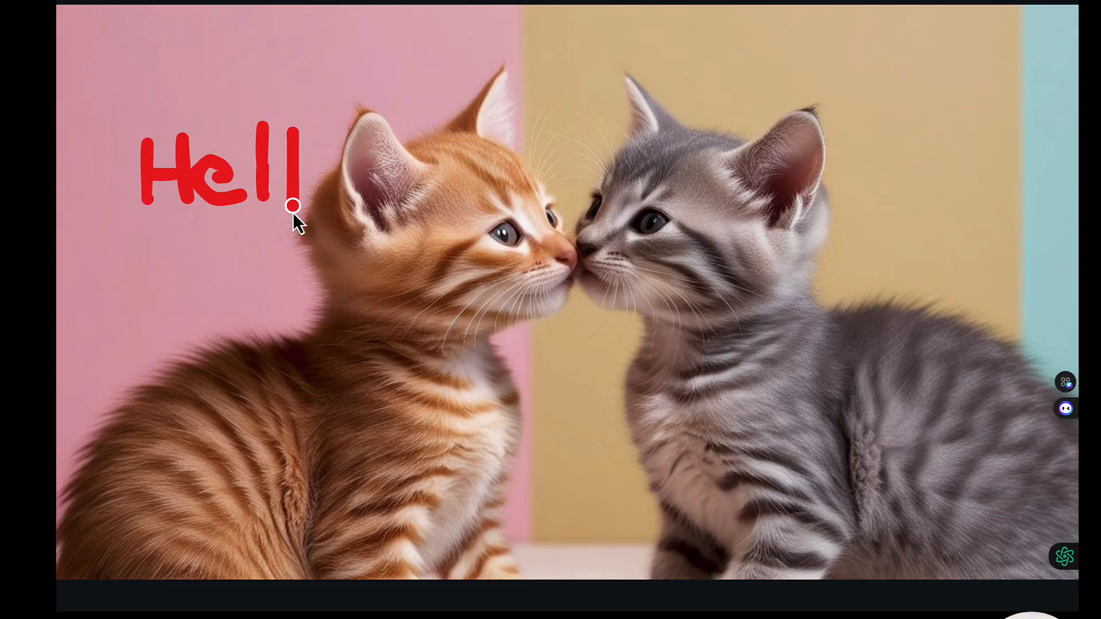
drag(293, 206, 293, 216)
drag(338, 151, 323, 191)
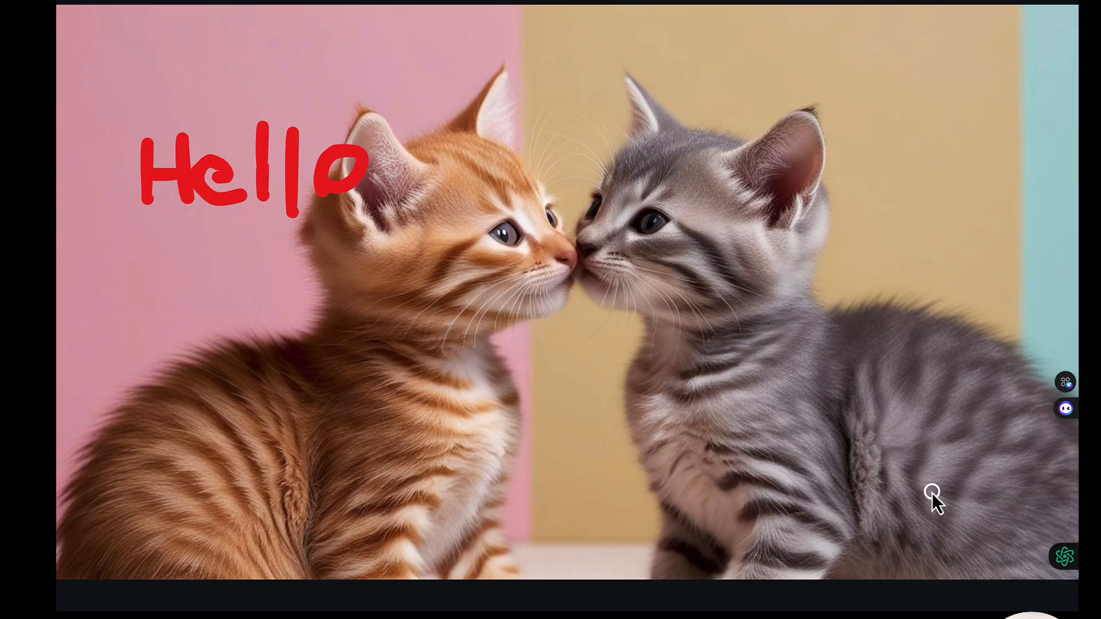
Play the Bubbles magic shortcut over the slide and bring up the colour choices for the drawing marker.
mouse_move(959, 599)
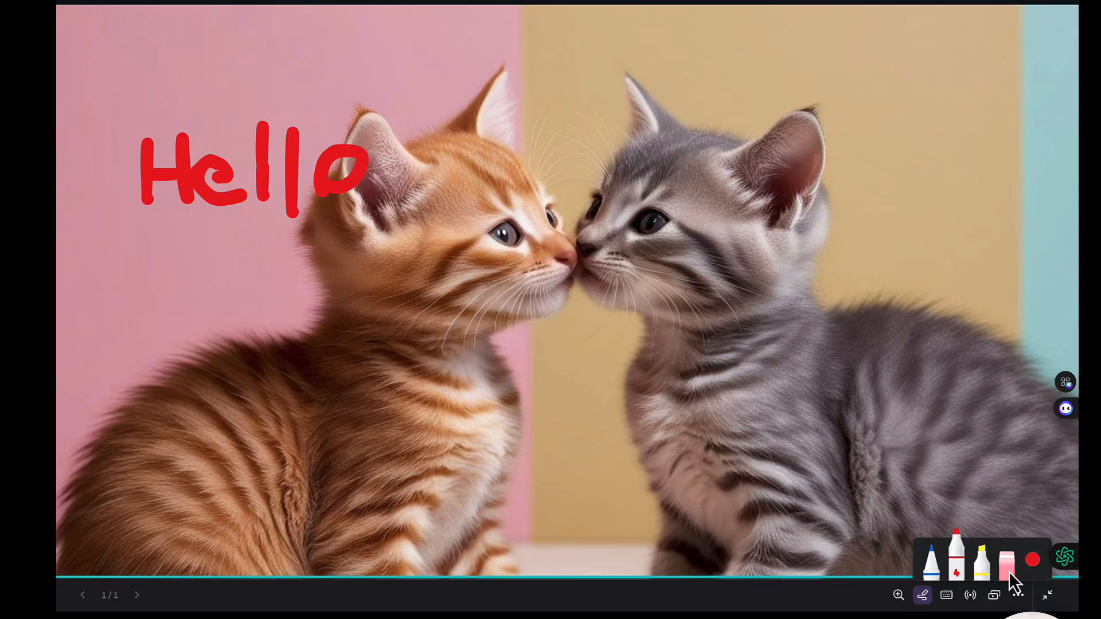
click(947, 596)
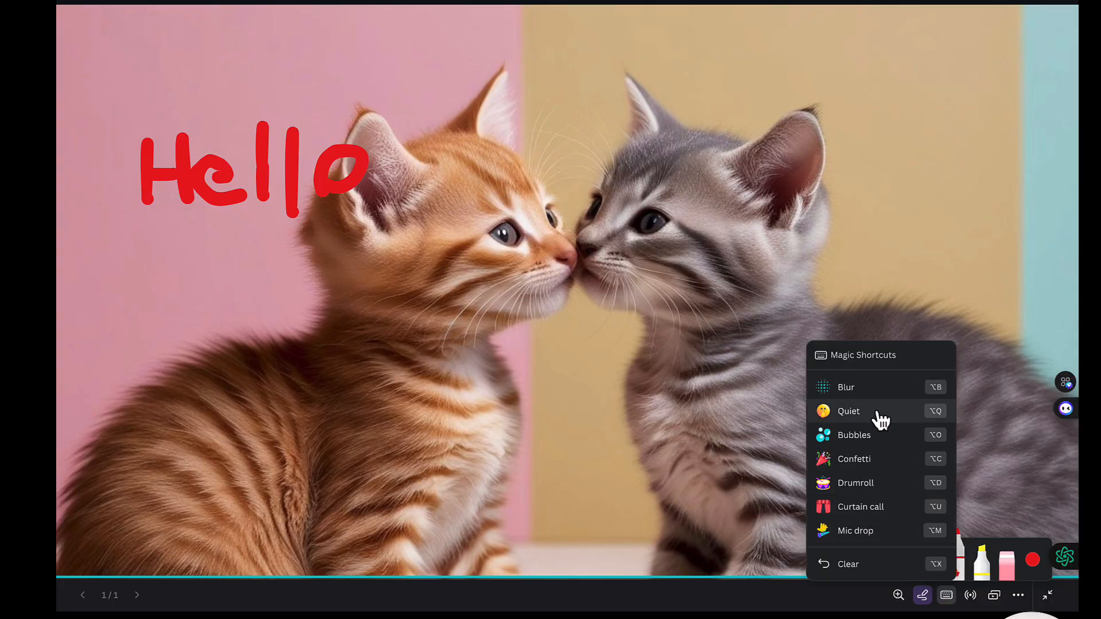
click(864, 442)
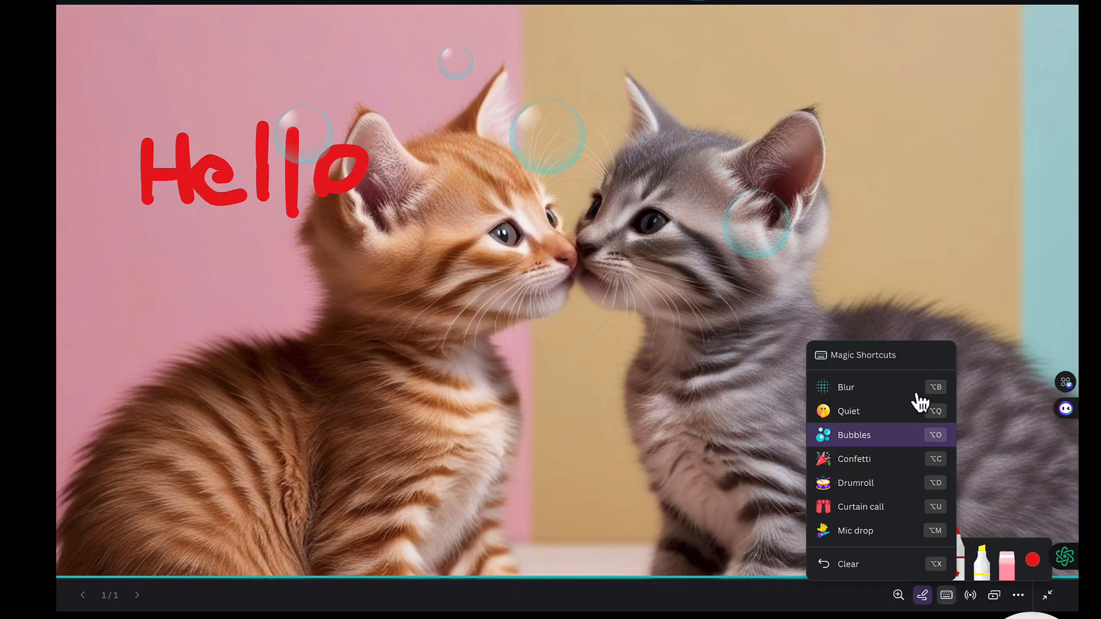
click(1003, 332)
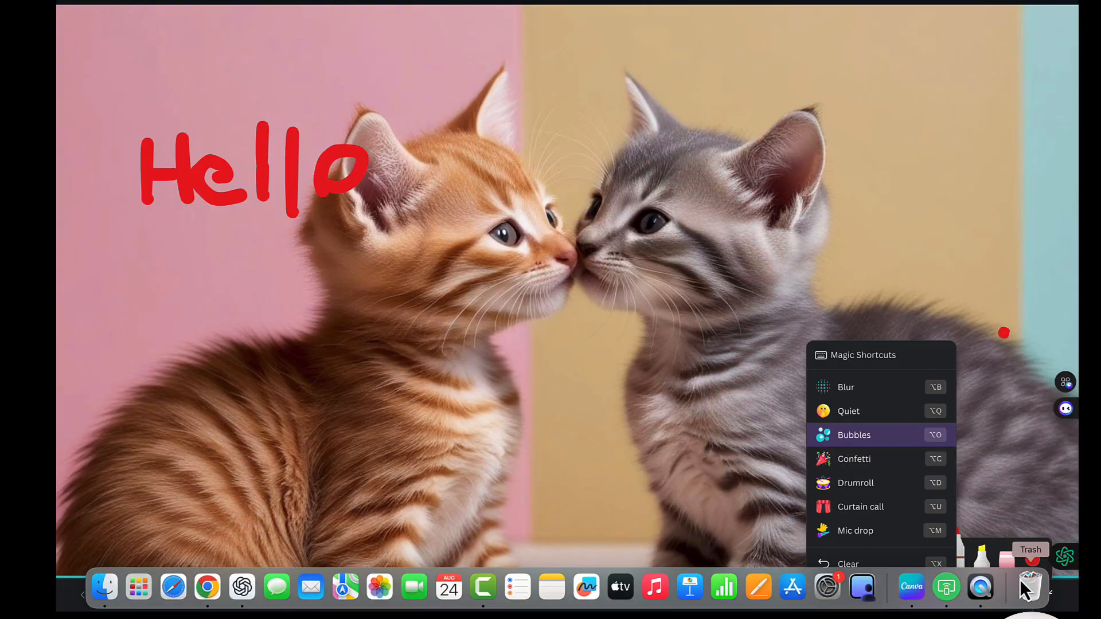
click(1032, 559)
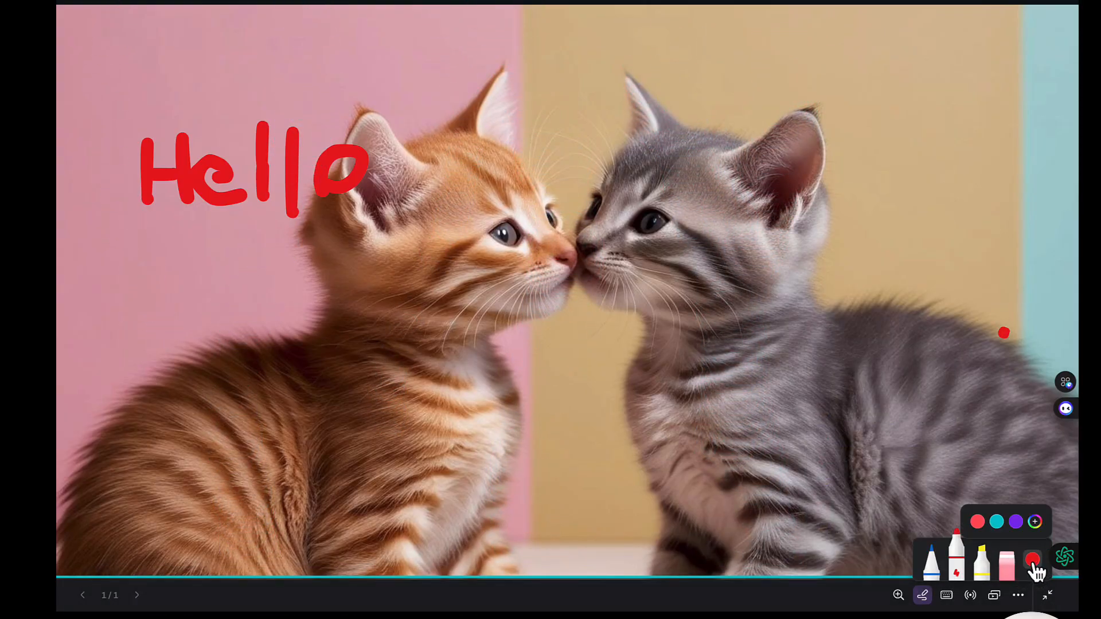
Start a new Canva Live Q&A session from the full-screen presentation.
click(971, 596)
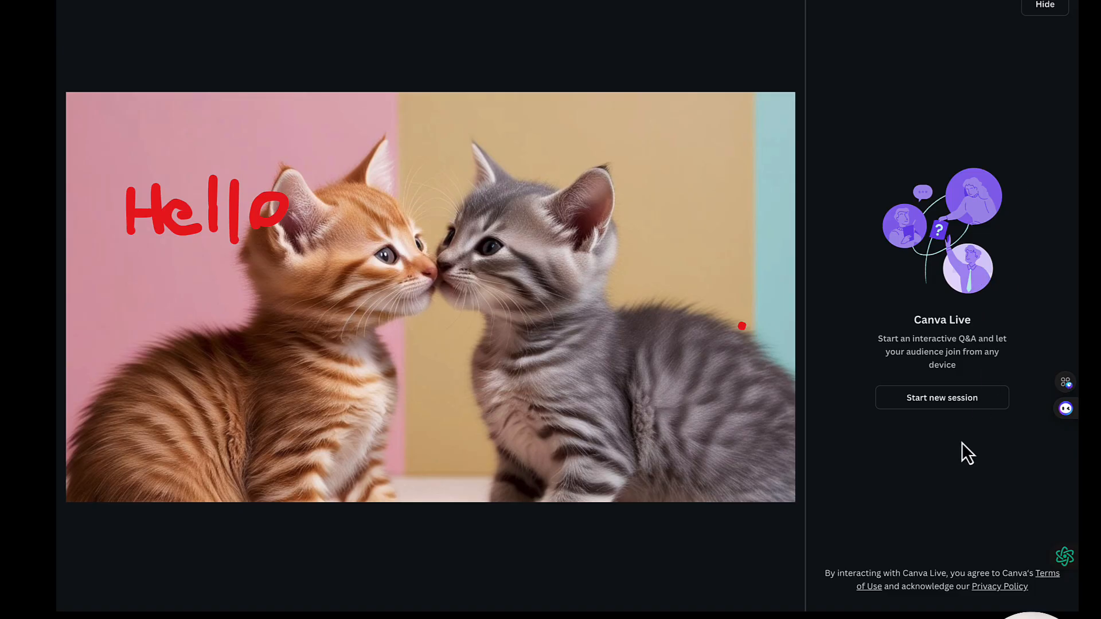
click(945, 403)
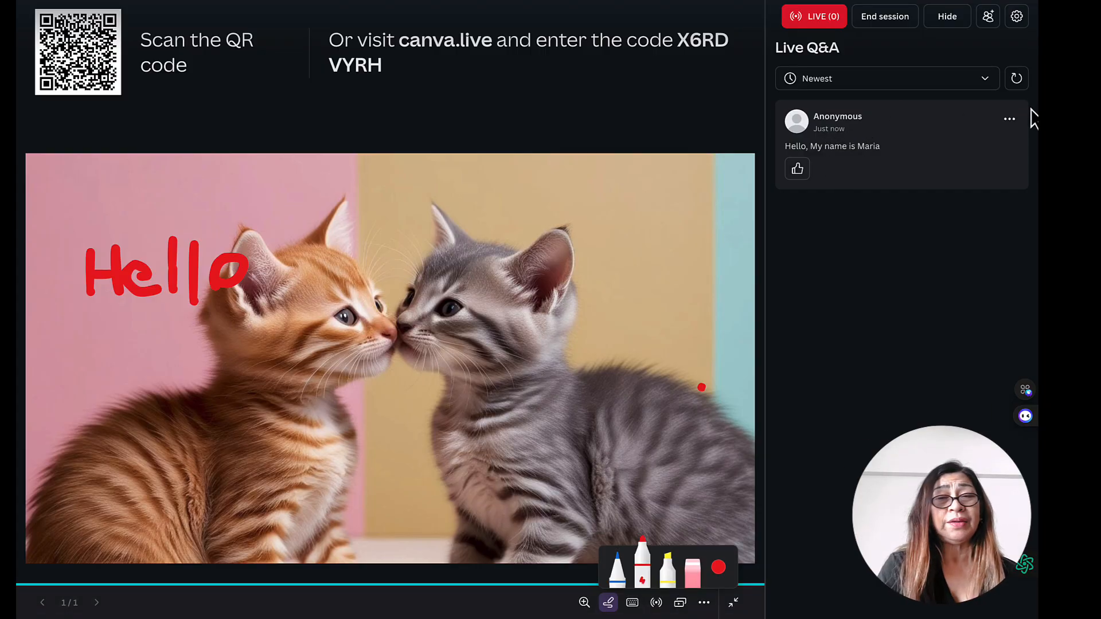
Display the anonymous audience message bigger and smaller again, and show the invitation for people to join.
click(1011, 119)
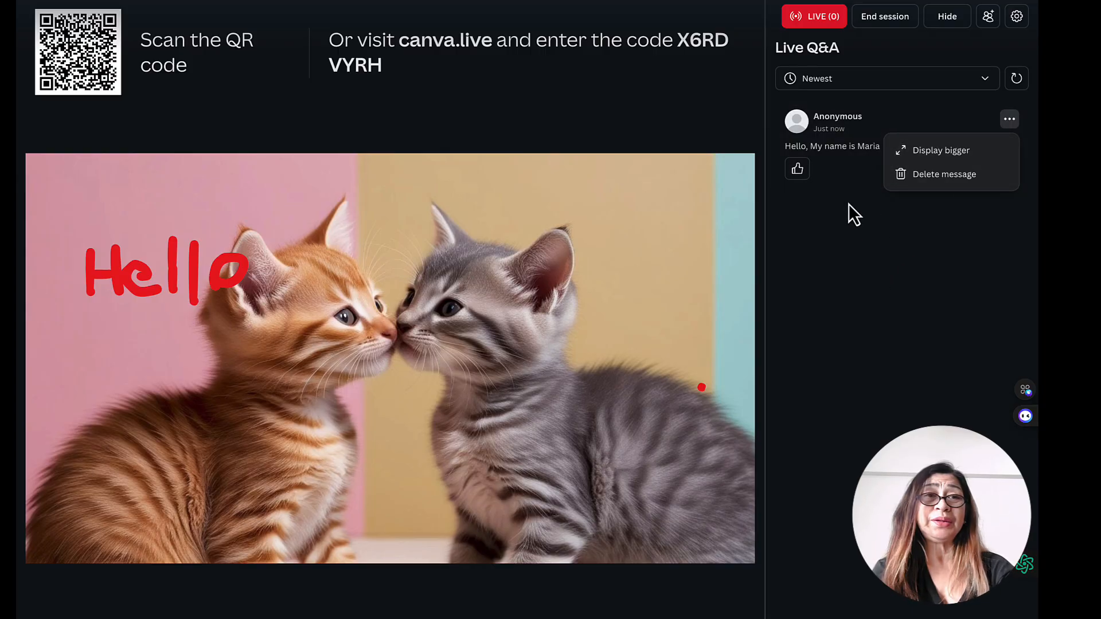
click(938, 152)
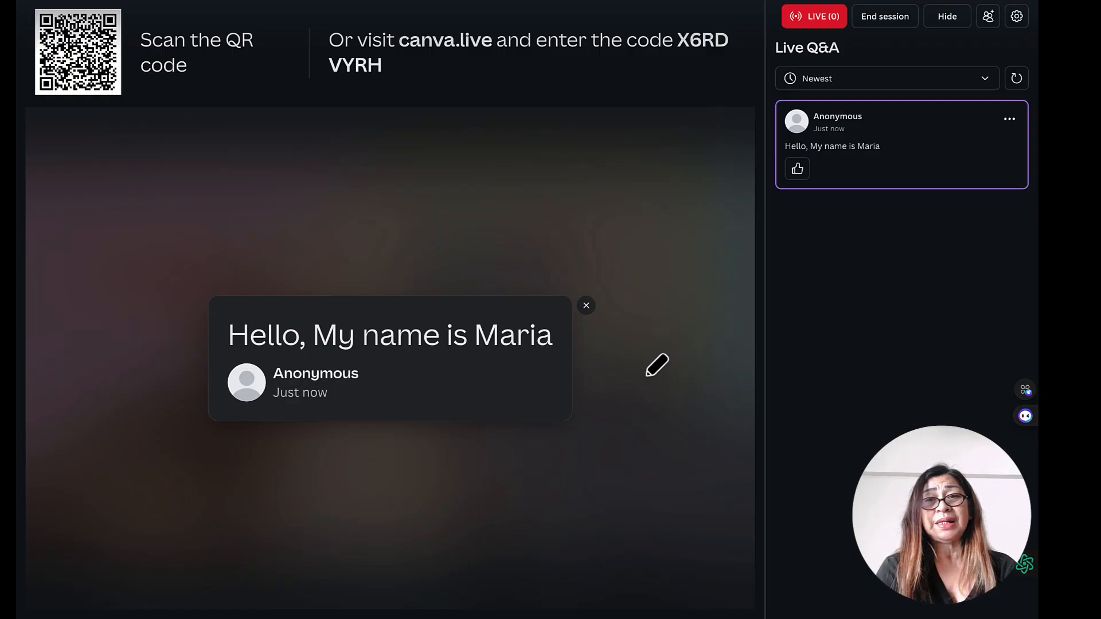
click(1011, 119)
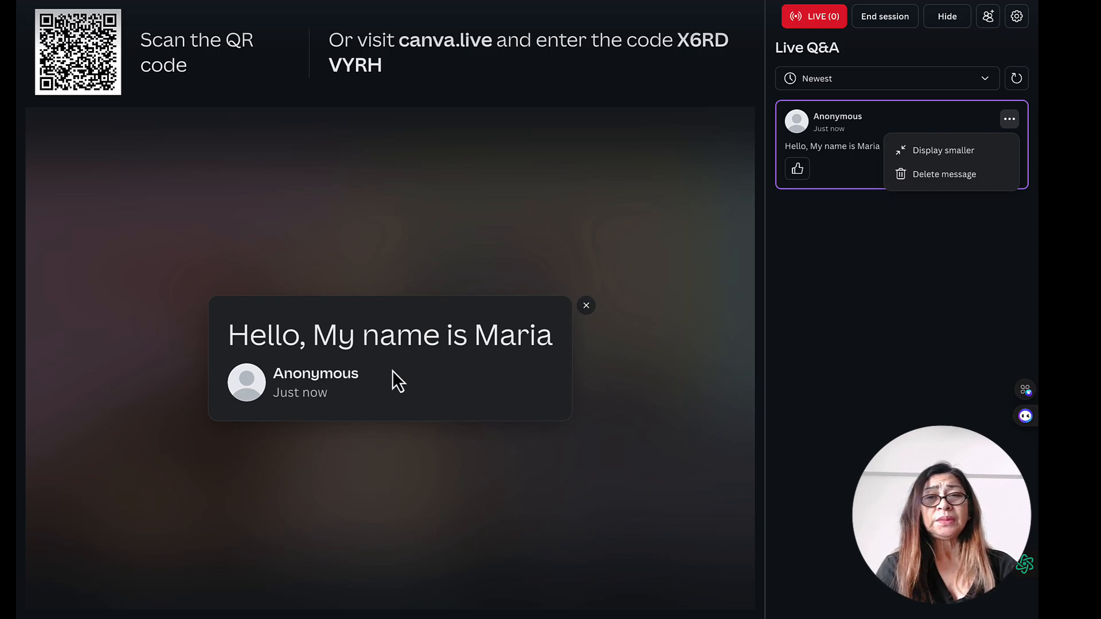
click(929, 152)
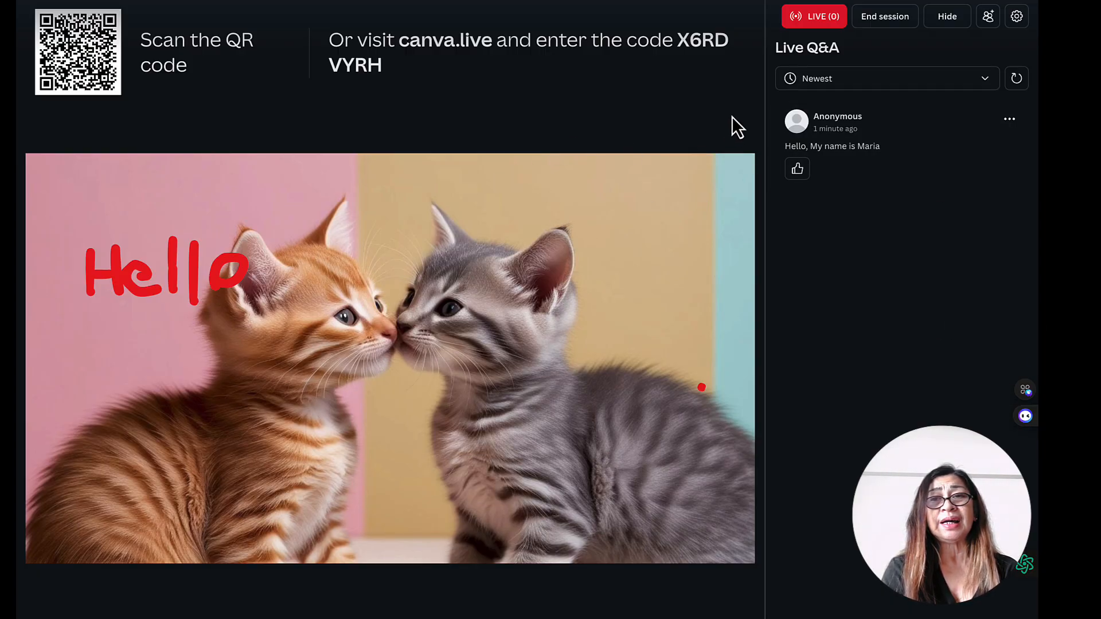
click(992, 23)
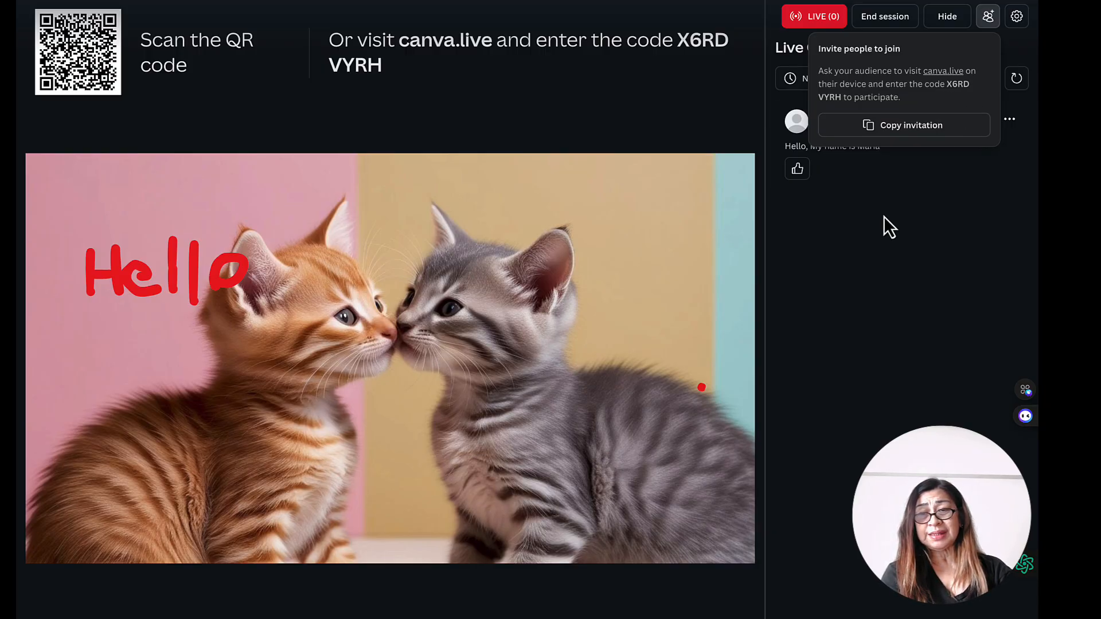
End the Canva Live session and exit the full-screen presentation back to the editor.
click(886, 17)
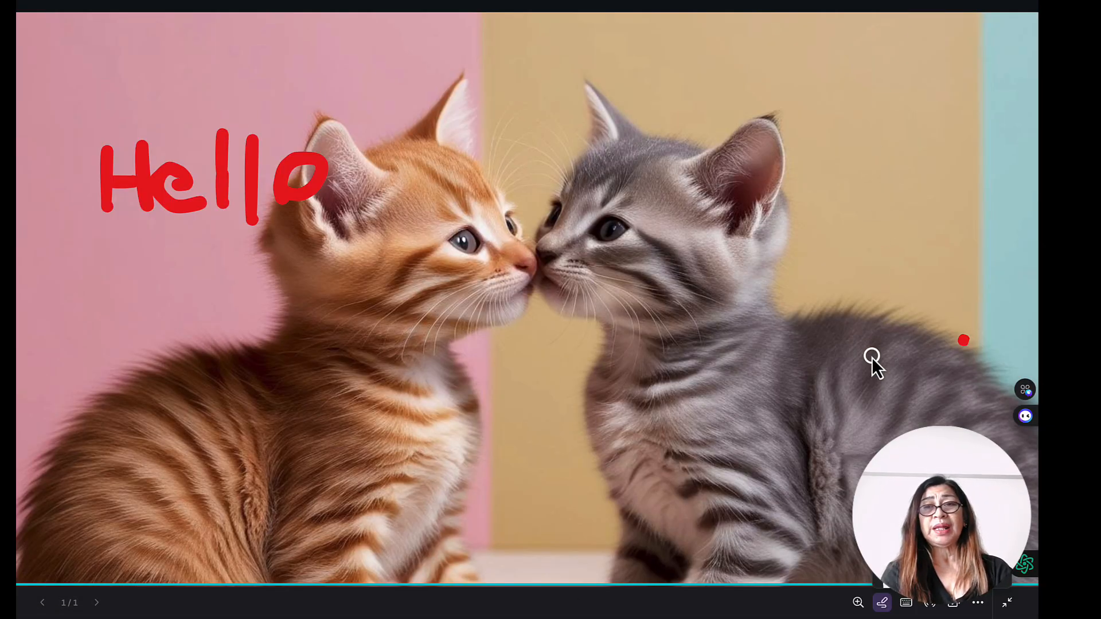
mouse_move(872, 616)
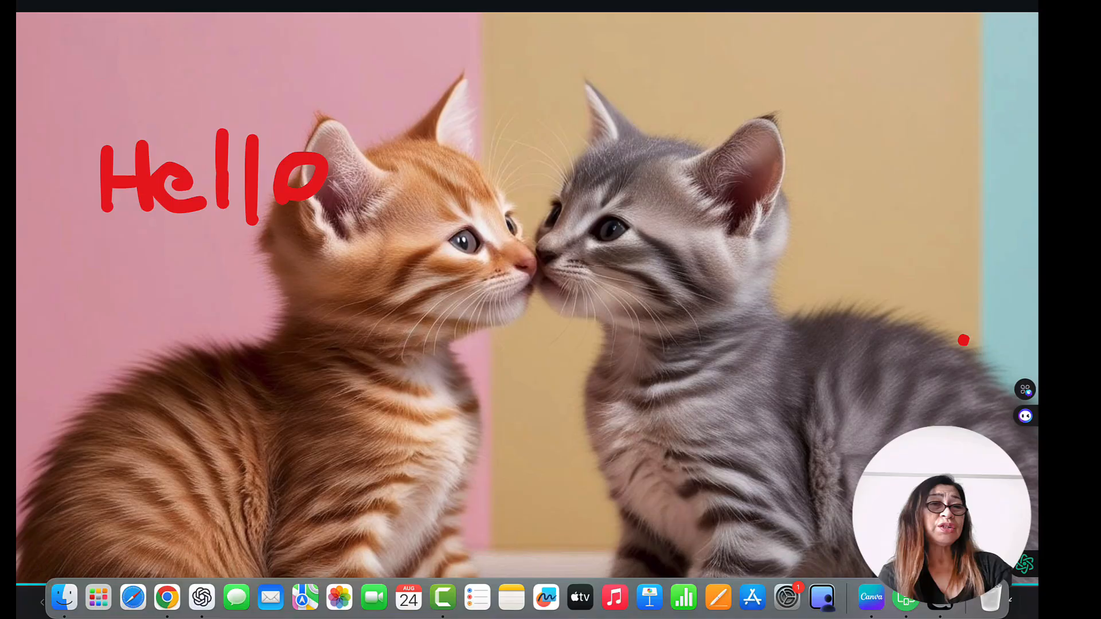
click(1008, 603)
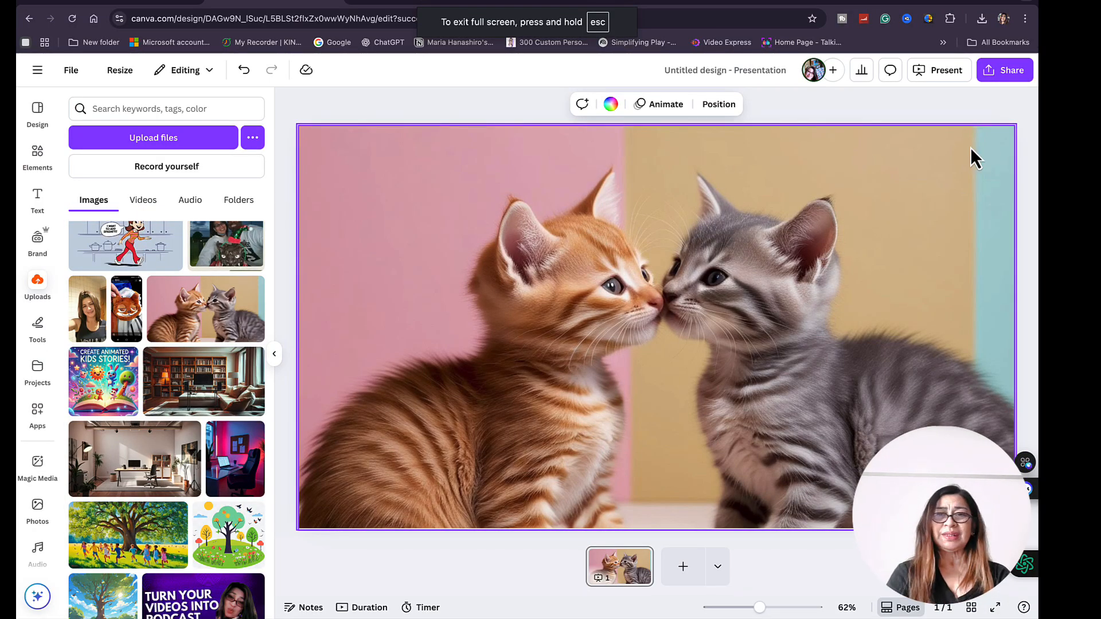
Present the design in Presenter view and dismiss the Presenter Window message.
click(945, 71)
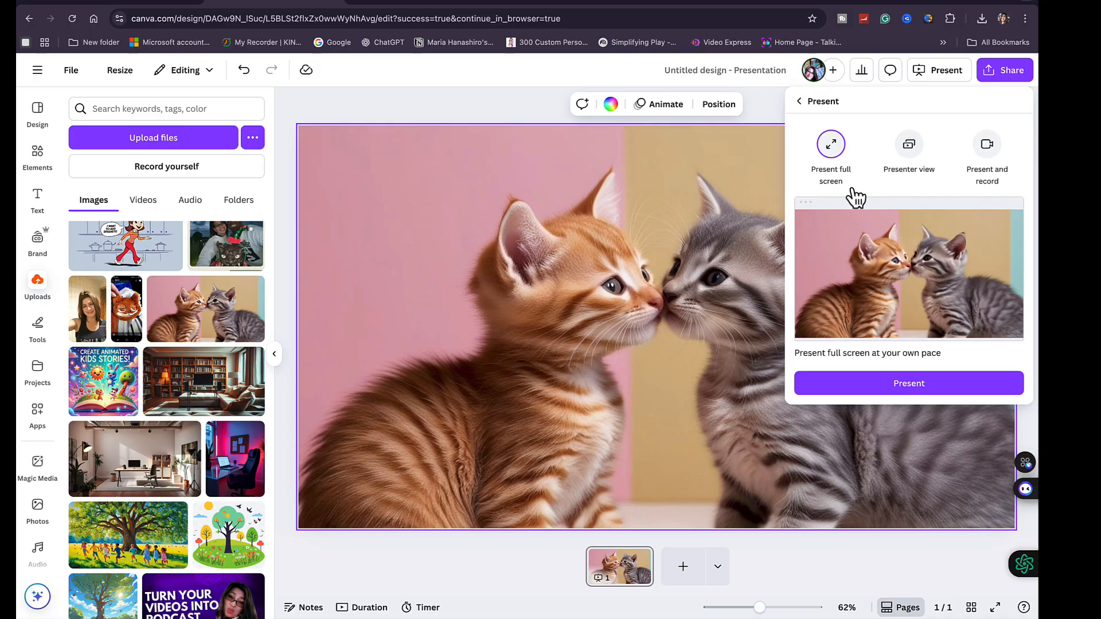
click(910, 151)
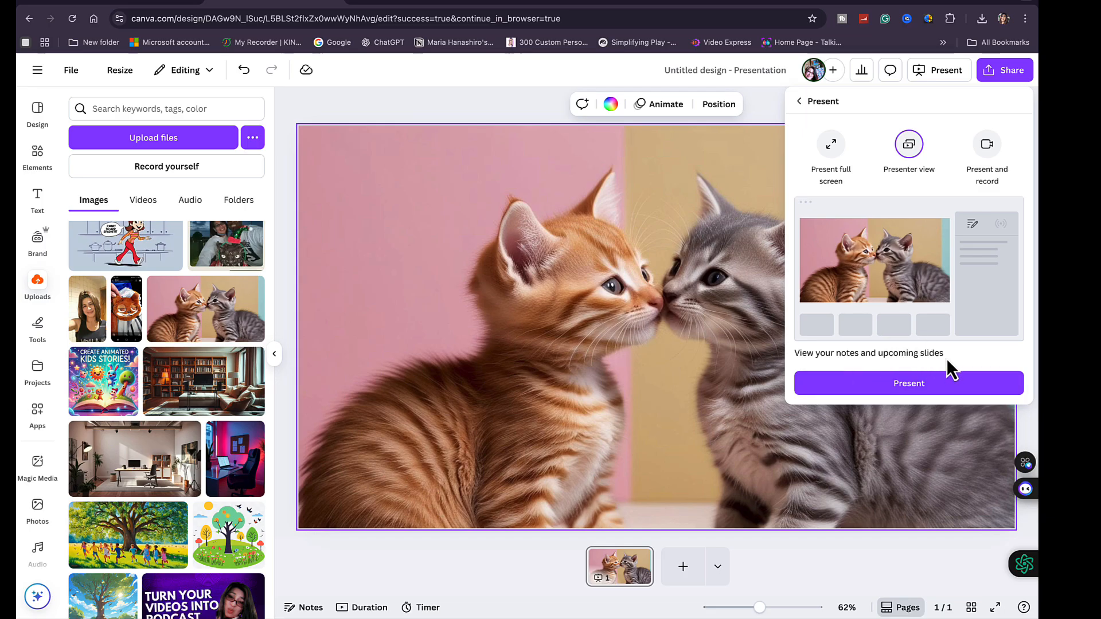
click(917, 394)
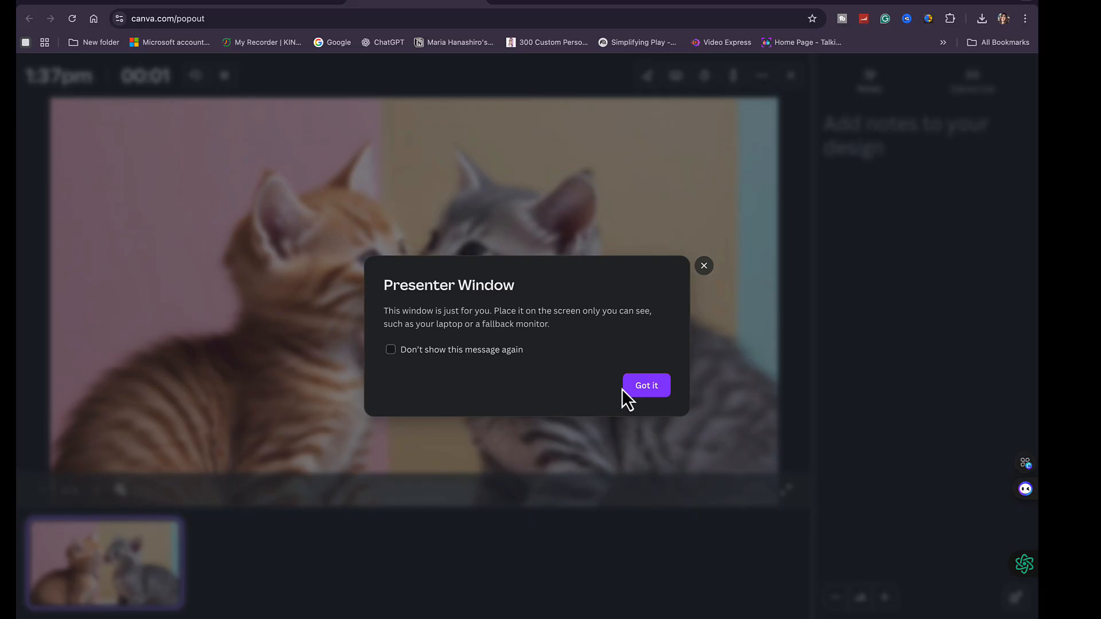
click(648, 390)
click(796, 267)
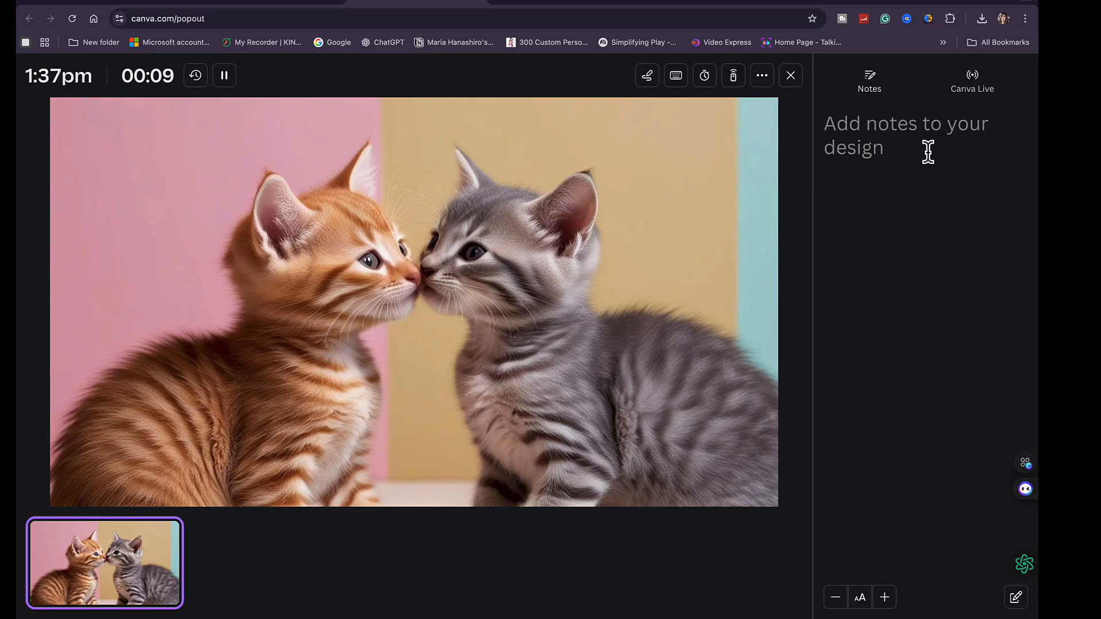
Start a new Canva Live session from the presenter window and end it.
click(869, 128)
click(974, 85)
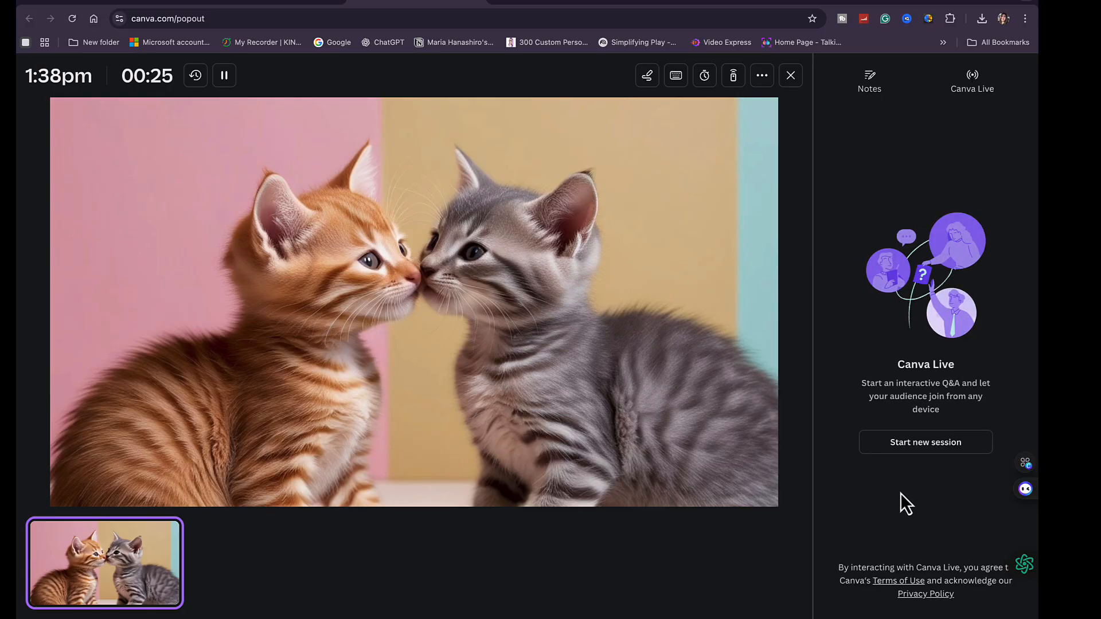
click(925, 447)
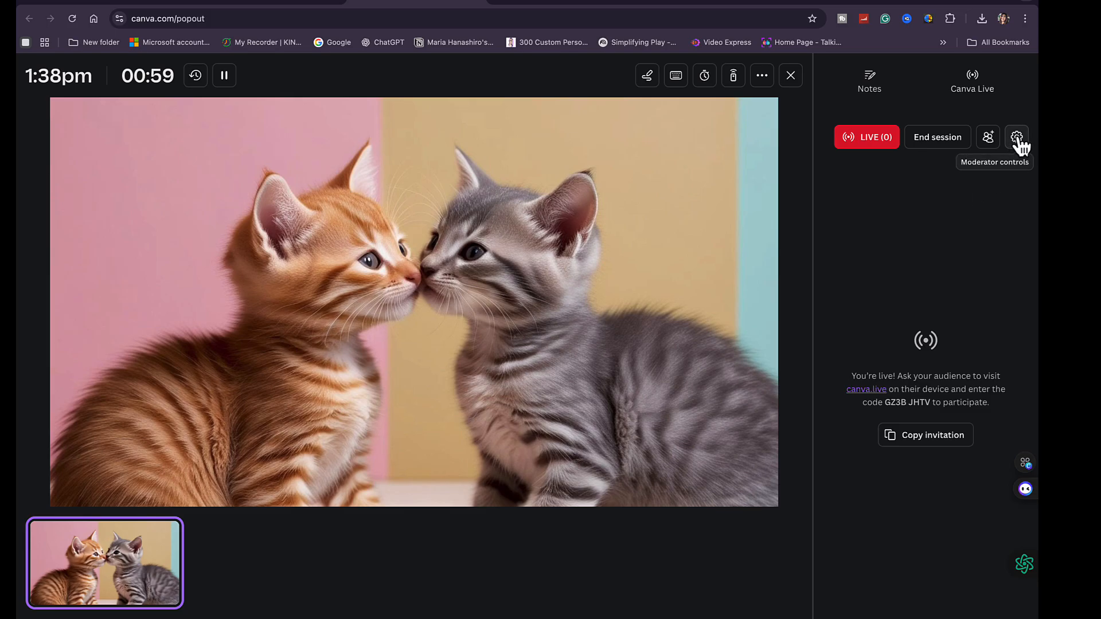
click(939, 139)
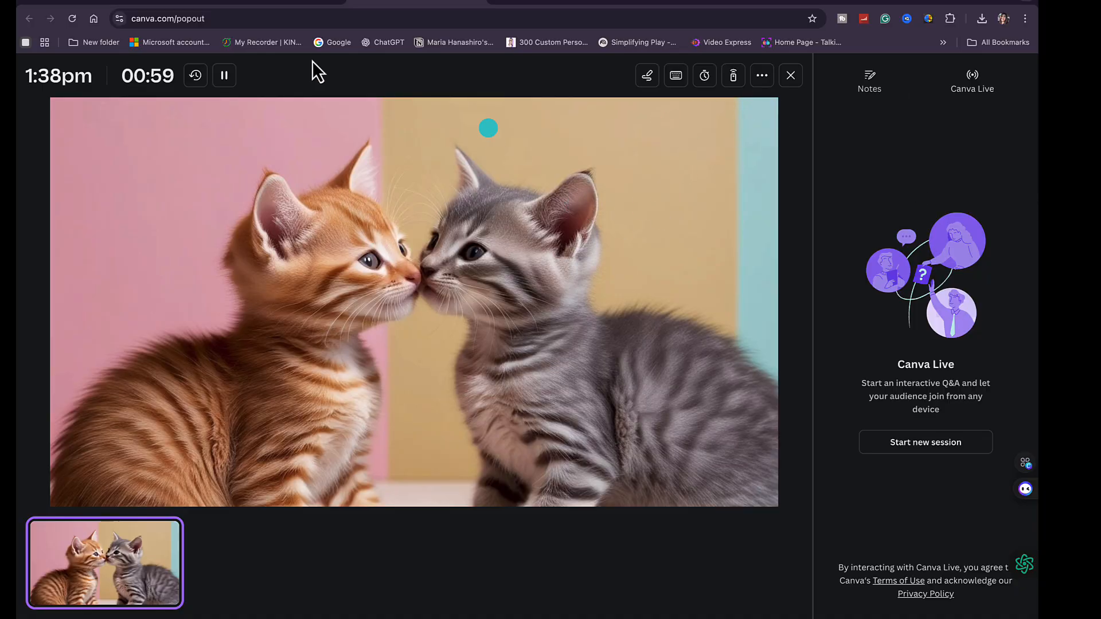
Switch to the audience window and put it into full screen mode.
click(294, 7)
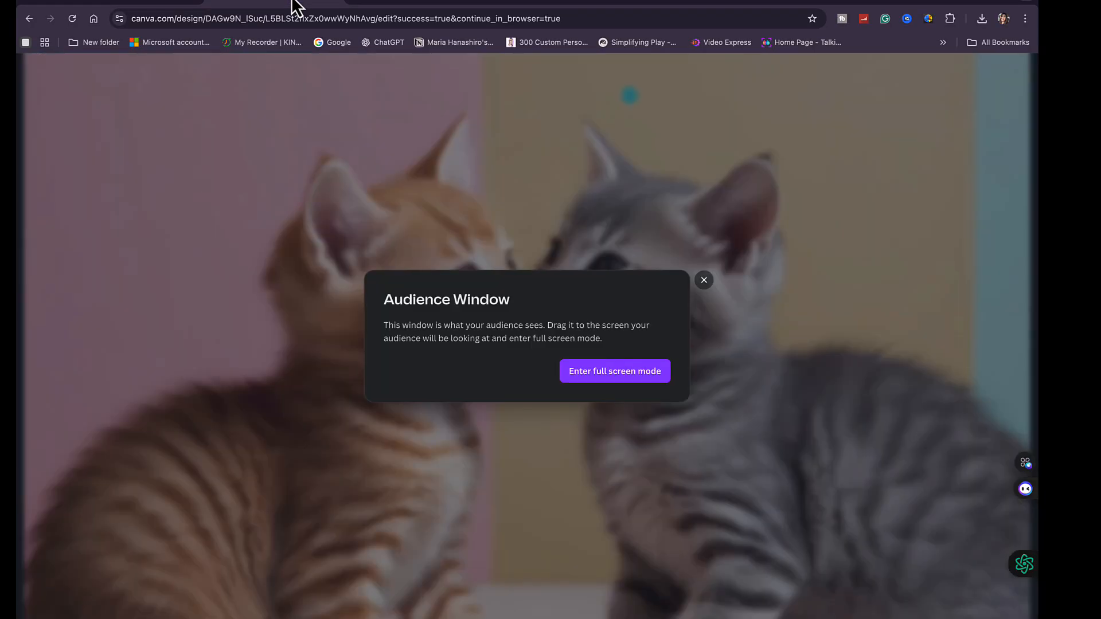
click(622, 374)
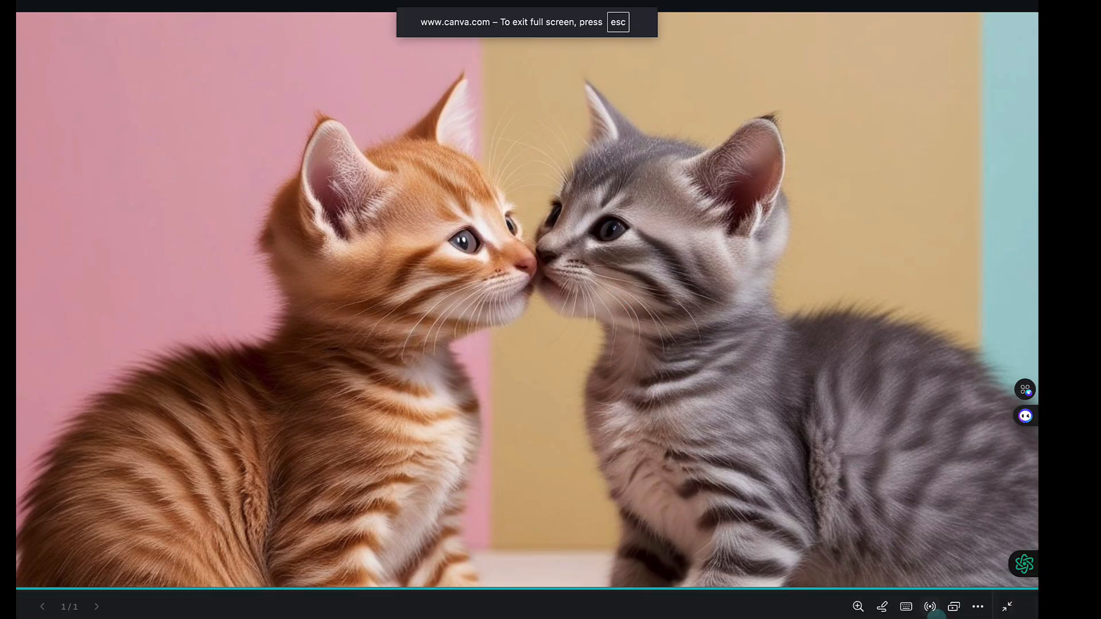
mouse_move(948, 617)
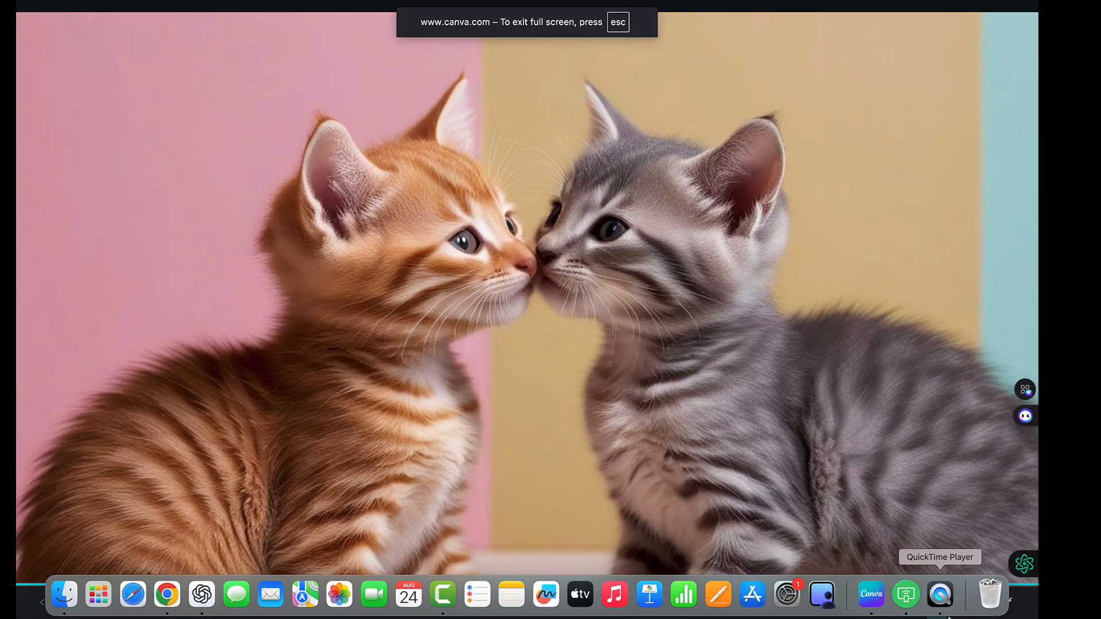
Exit the full-screen audience view and open the recording studio for the design with the Present and record mode.
click(1012, 600)
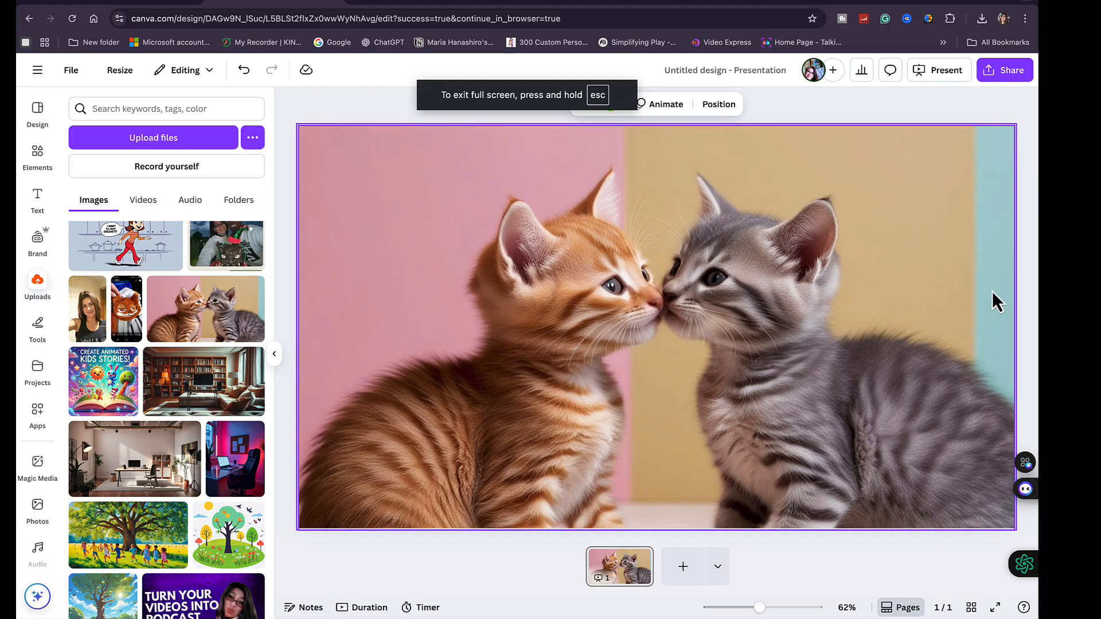
click(946, 71)
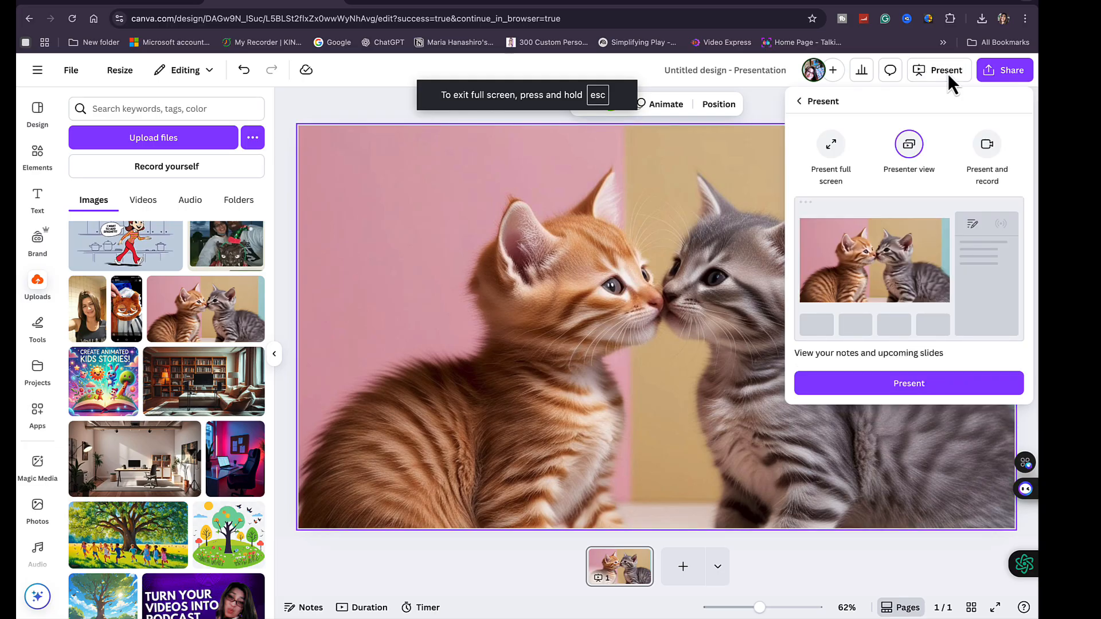
click(988, 148)
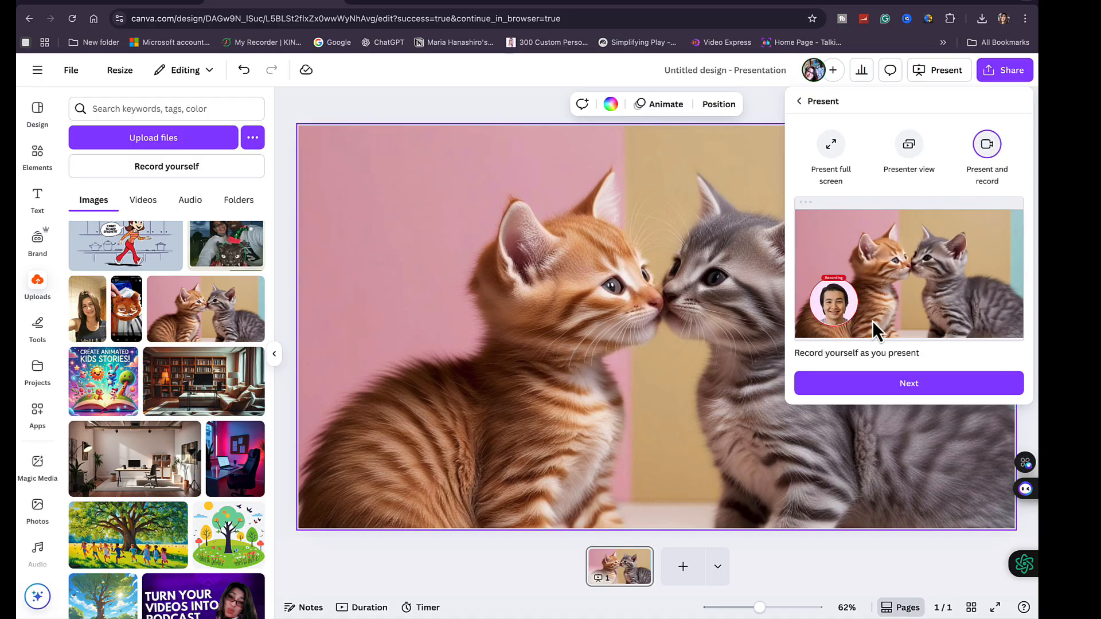
click(907, 383)
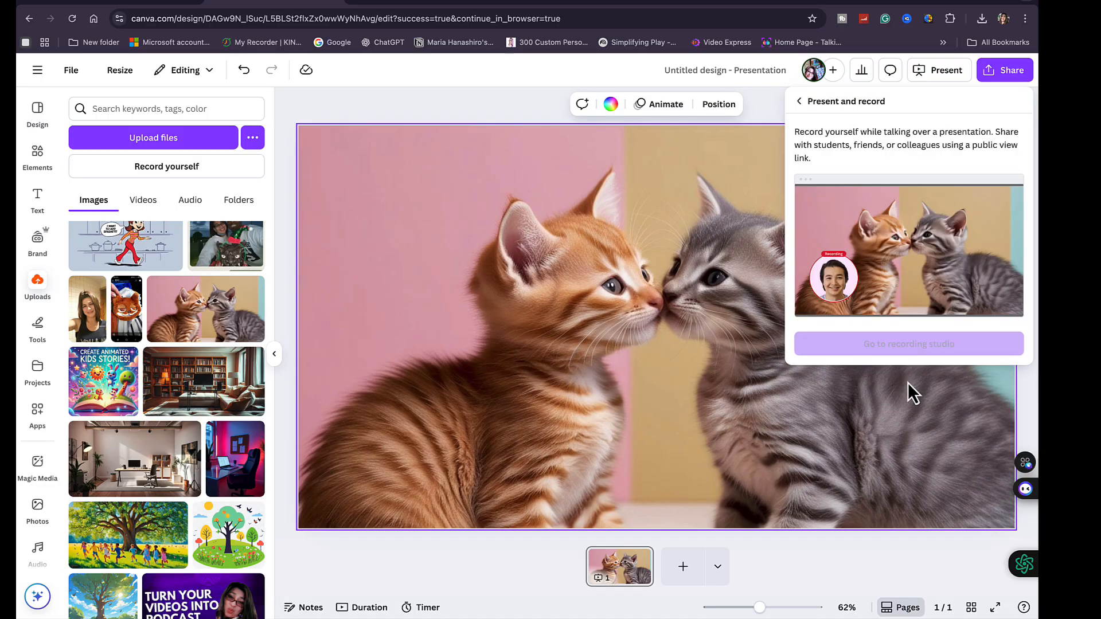
click(928, 347)
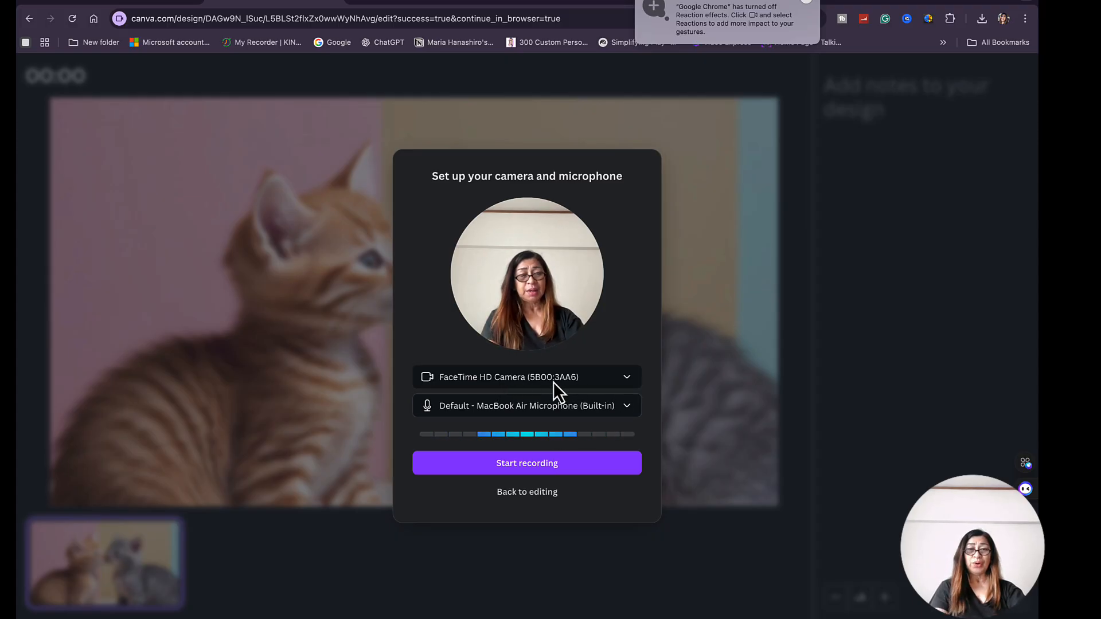
Record about 46 seconds of presenting with the FaceTime HD camera and built-in microphone, and save the recording on returning to the editor.
click(544, 466)
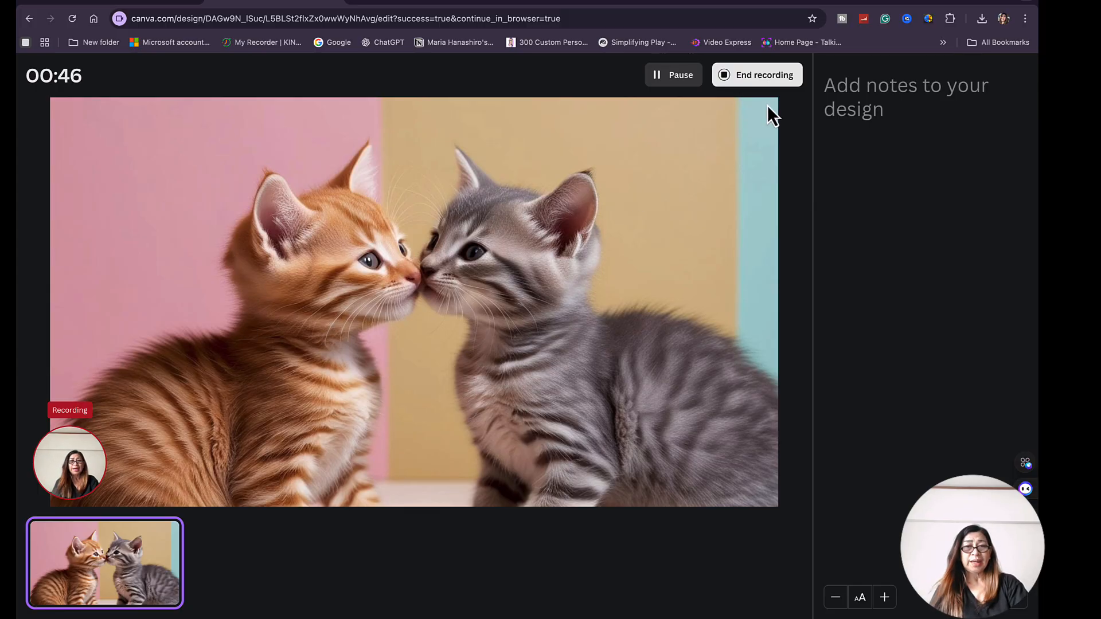
click(769, 80)
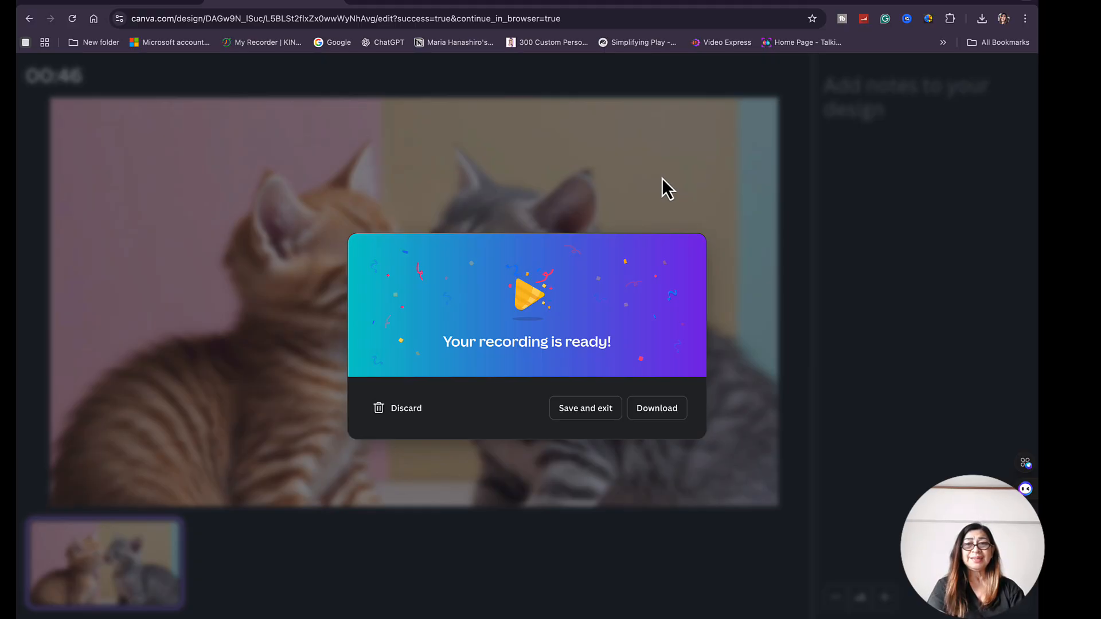
click(587, 409)
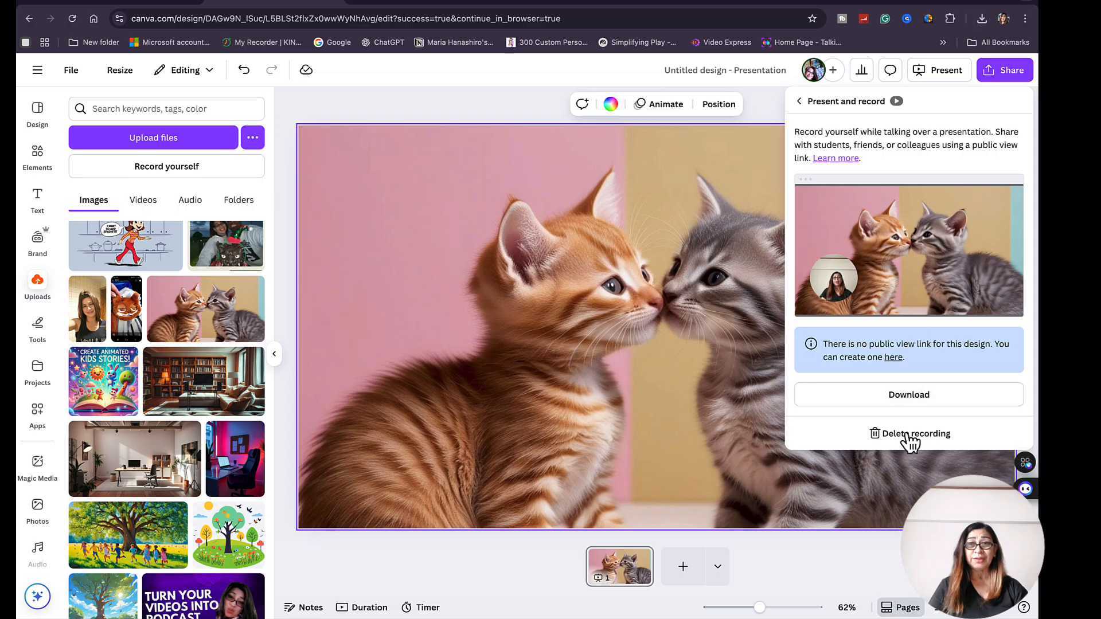
click(720, 347)
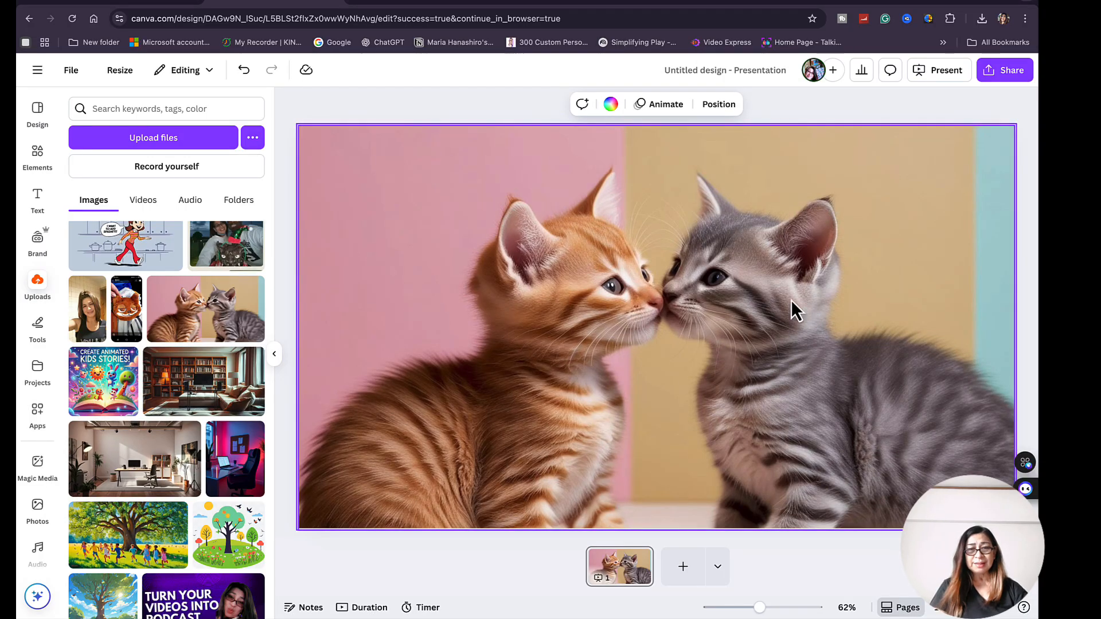